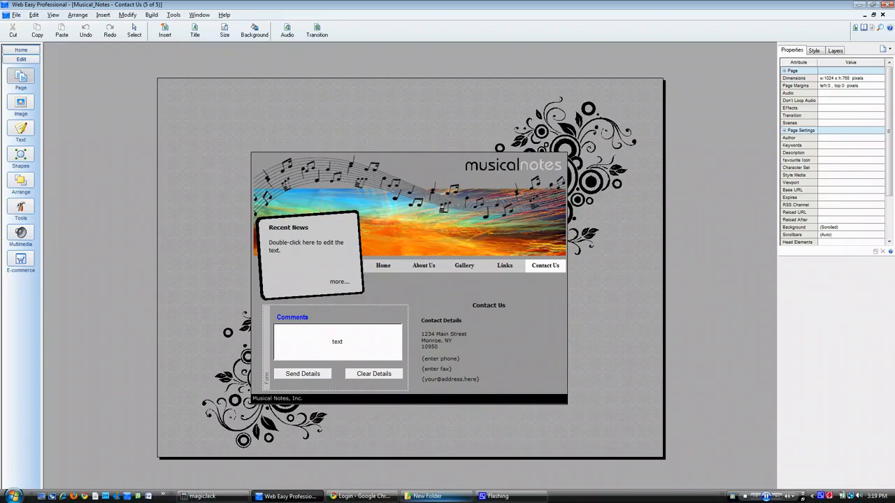
# - Bring up the New Folder window to view the exported site files, close it and show the desktop
pyautogui.click(461, 498)
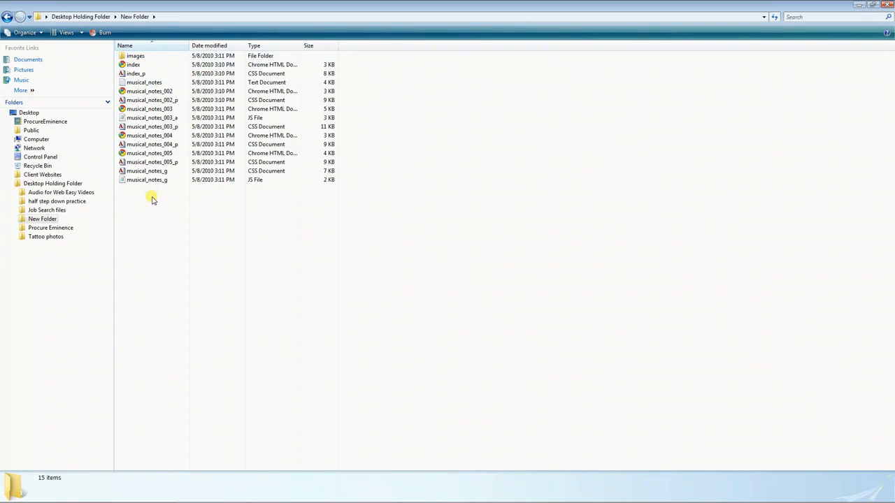
pyautogui.rightClick(454, 497)
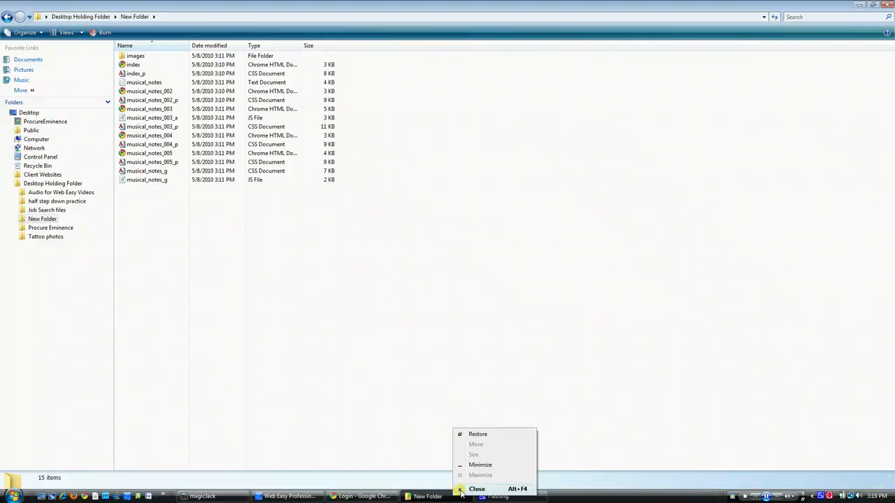
pyautogui.click(476, 488)
pyautogui.click(42, 496)
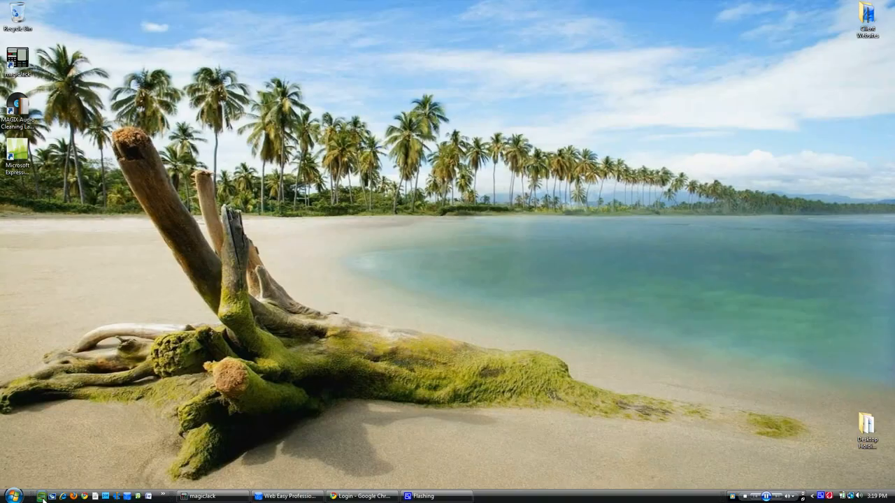
# - Create a new folder on the desktop named Temp Export
pyautogui.rightClick(643, 55)
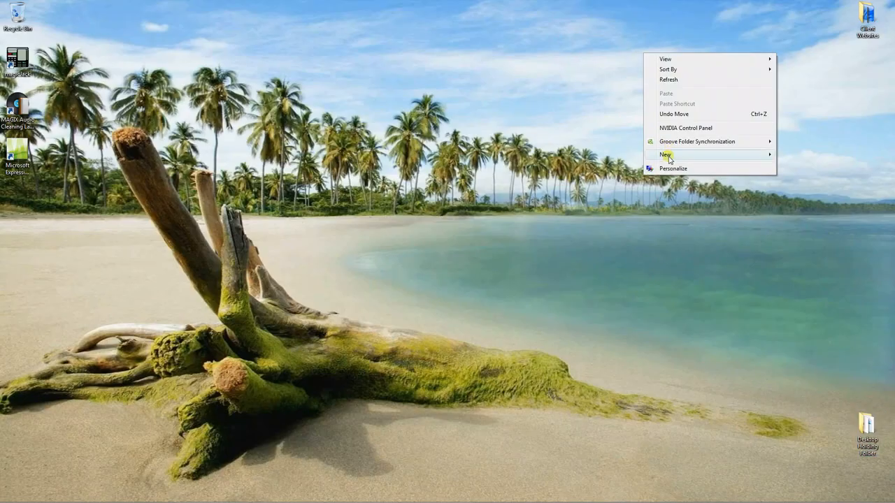
pyautogui.moveTo(668, 158)
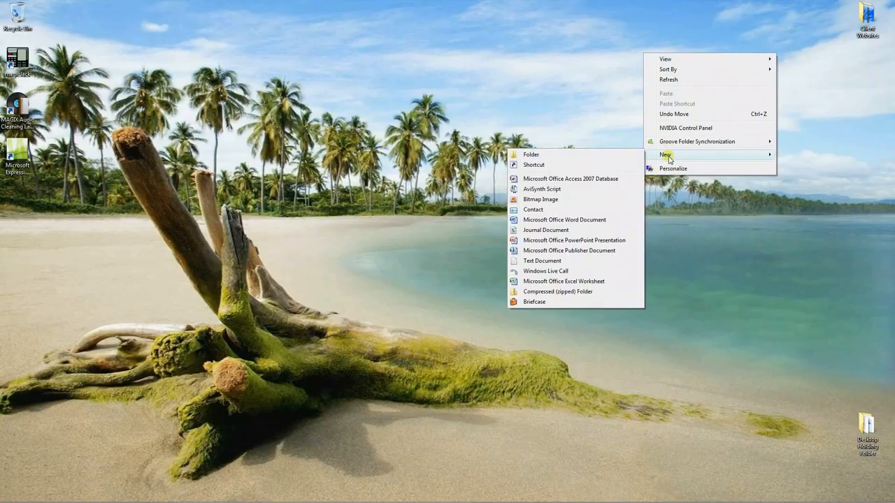
pyautogui.click(614, 155)
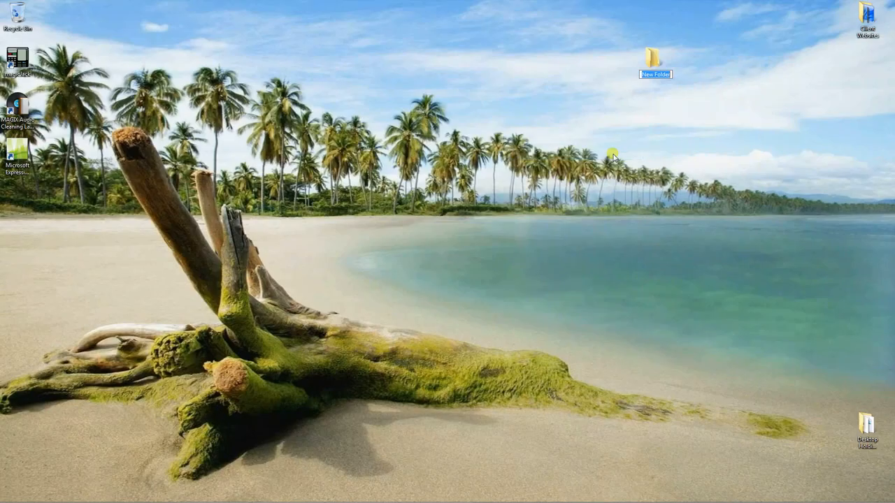
pyautogui.write('Temp Export')
pyautogui.press('Return')
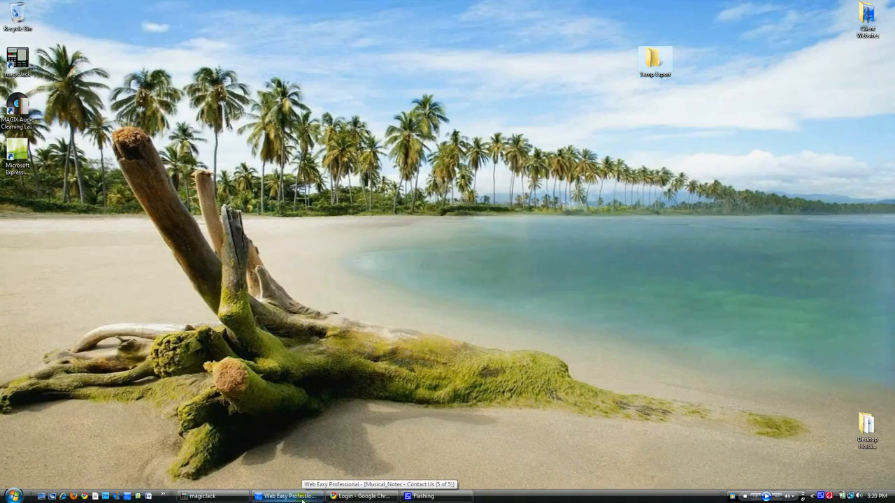
# - Switch to Web Easy Professional and delete the art supplies image from the Links page
pyautogui.click(302, 500)
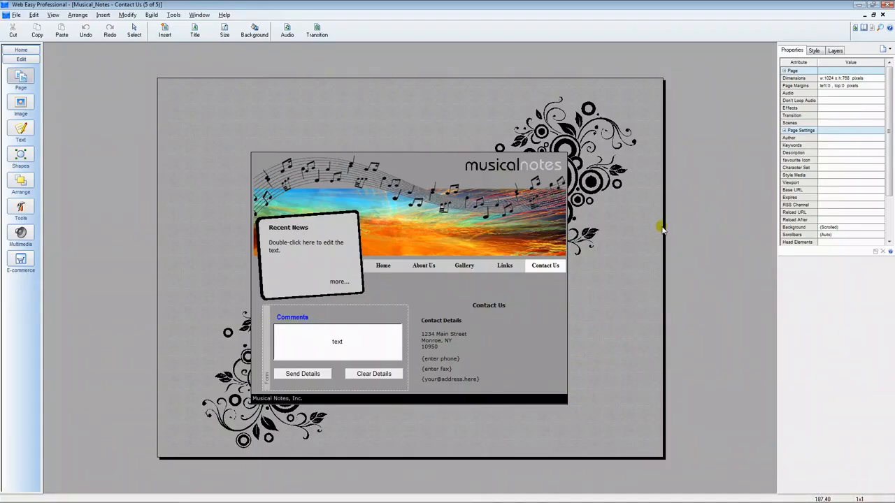
pyautogui.click(856, 29)
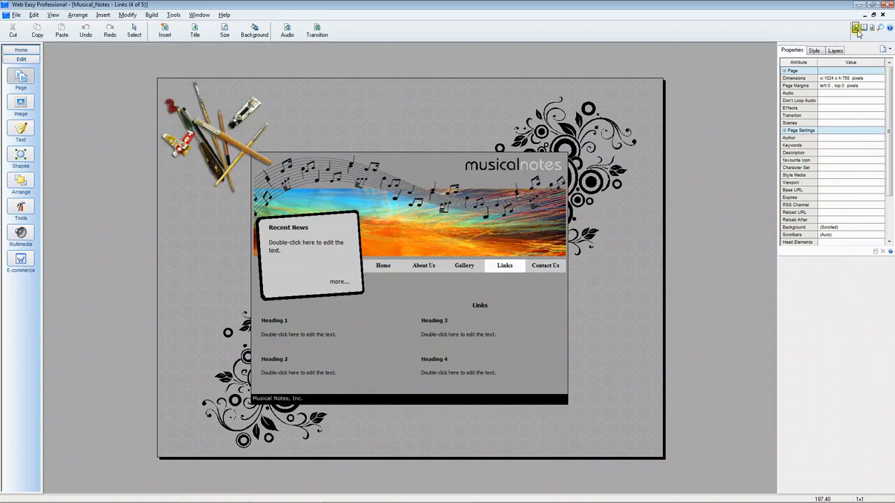
pyautogui.click(219, 142)
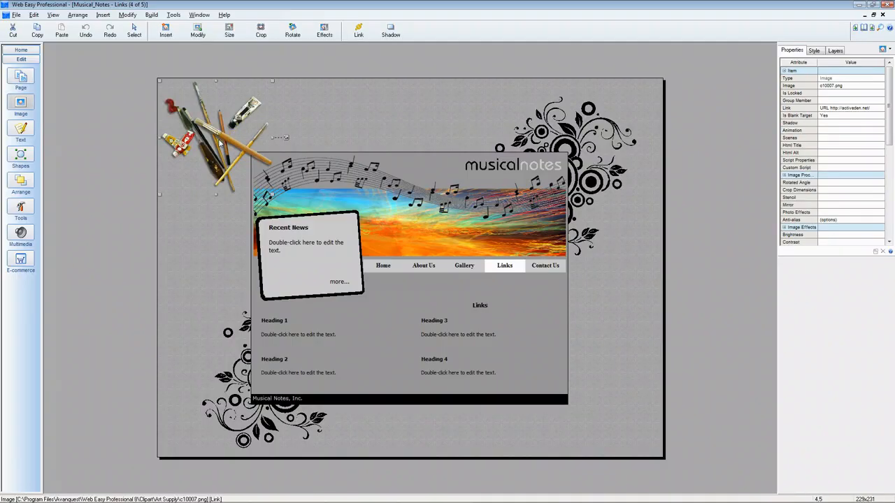
pyautogui.press('Delete')
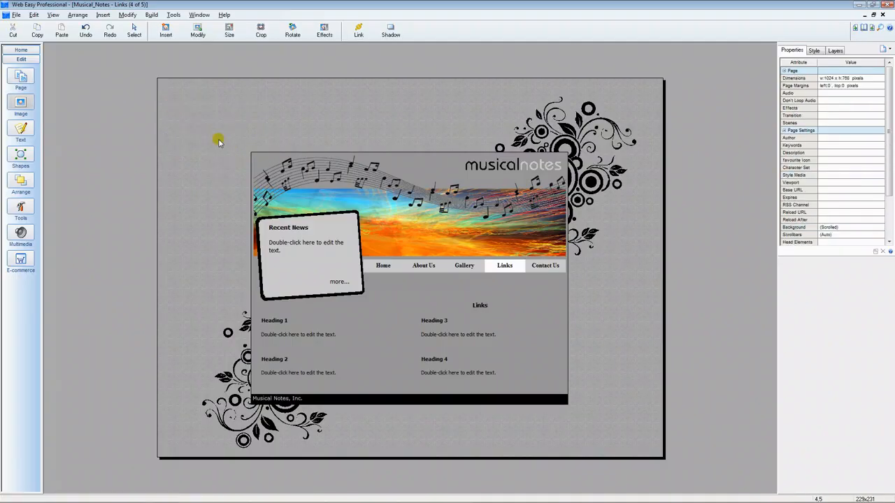
# - Go back to the Home page and delete the golden beach photo and the "New Text" item
pyautogui.click(854, 29)
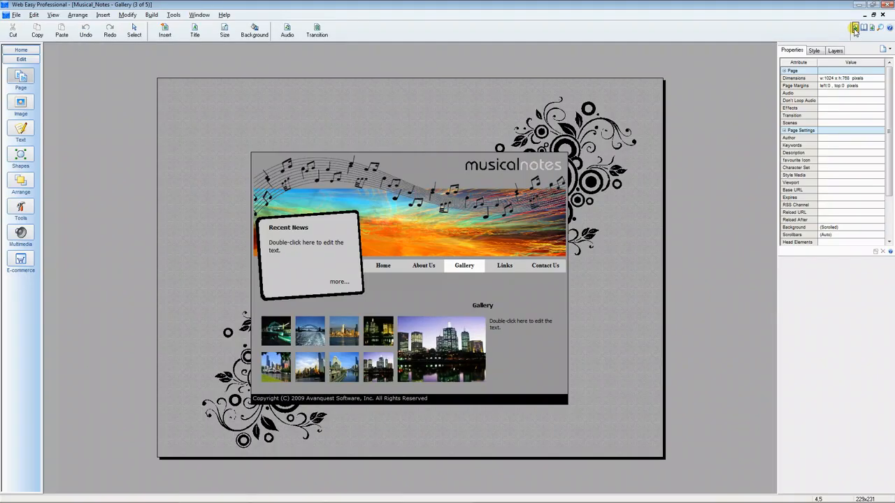
pyautogui.click(855, 30)
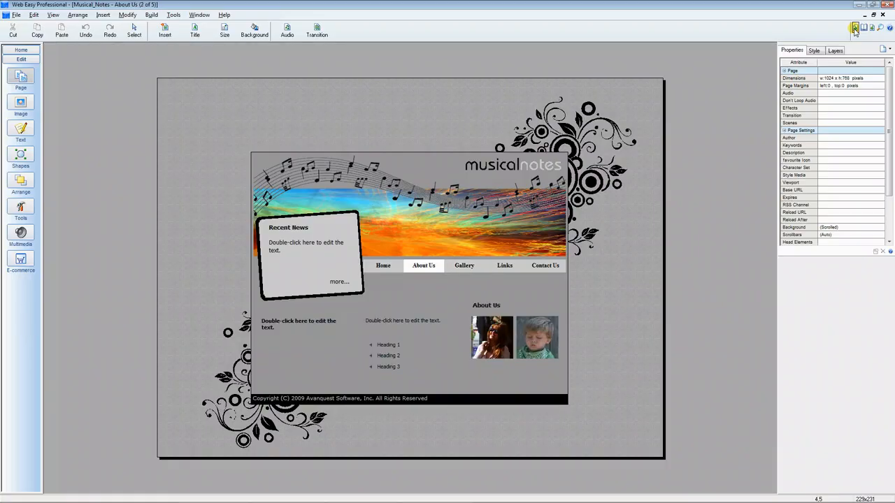
pyautogui.click(854, 29)
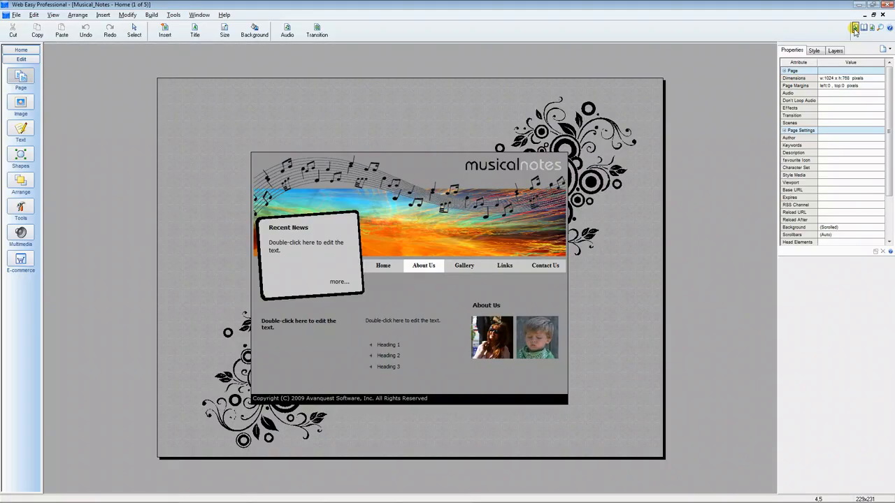
pyautogui.click(204, 238)
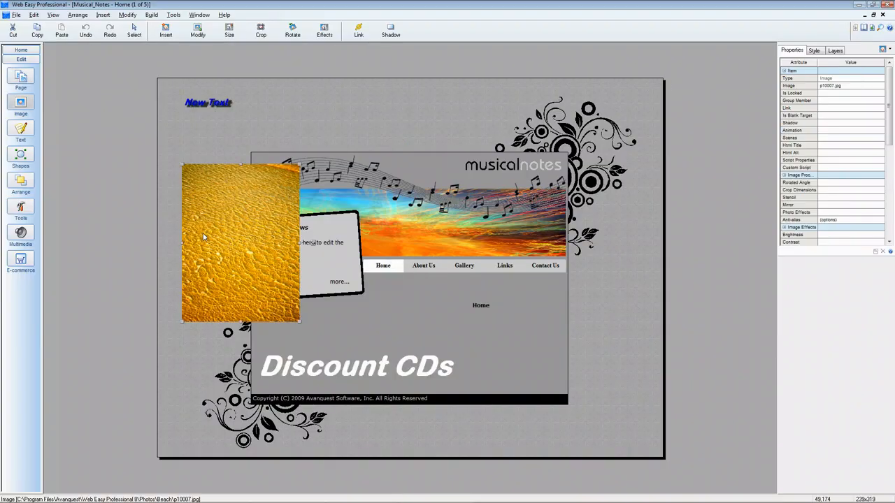
pyautogui.press('Delete')
pyautogui.click(203, 106)
pyautogui.press('Delete')
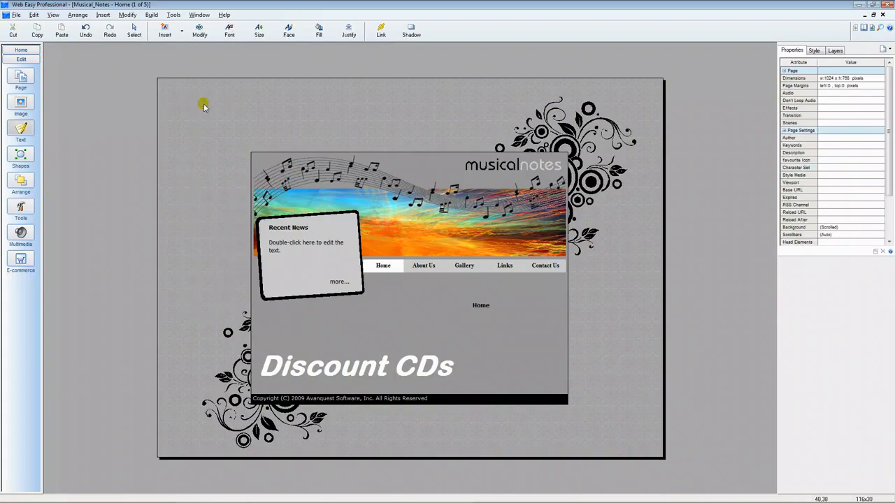
# - Preview all site pages in the browser, check About Us, Gallery, Links, Contact Us and Home, and return to Web Easy Professional
pyautogui.click(151, 15)
pyautogui.moveTo(165, 38)
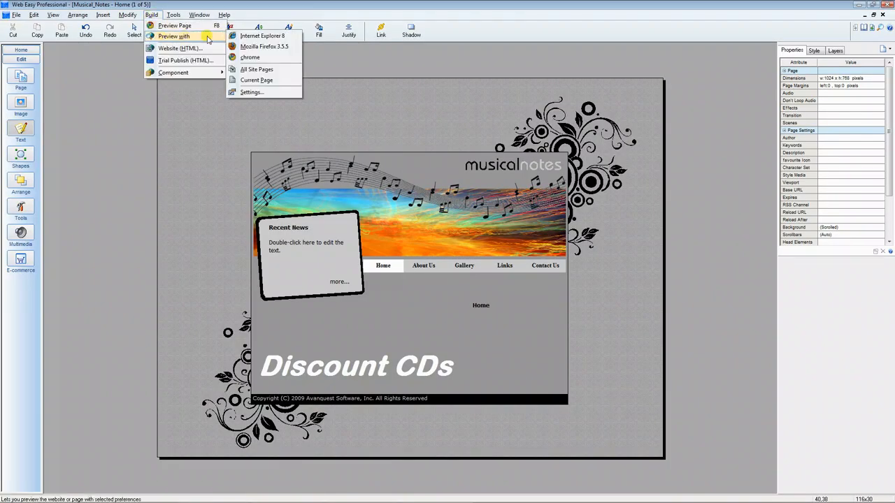
pyautogui.click(265, 71)
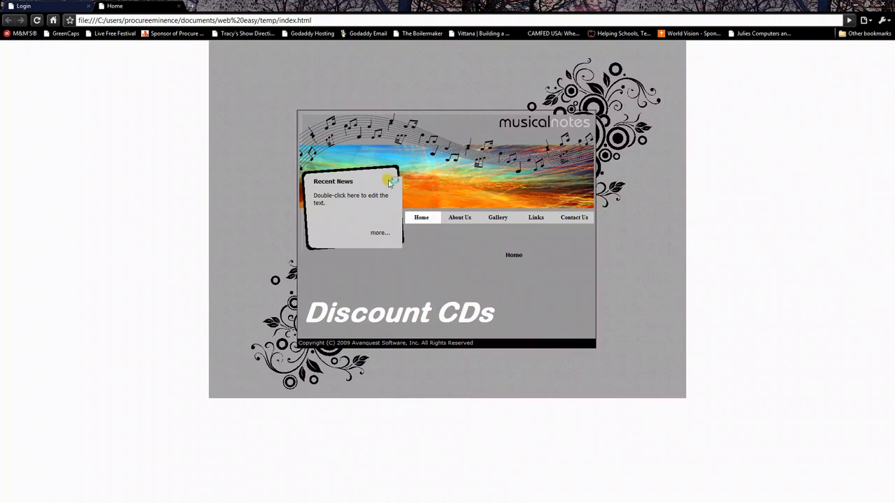
pyautogui.click(453, 220)
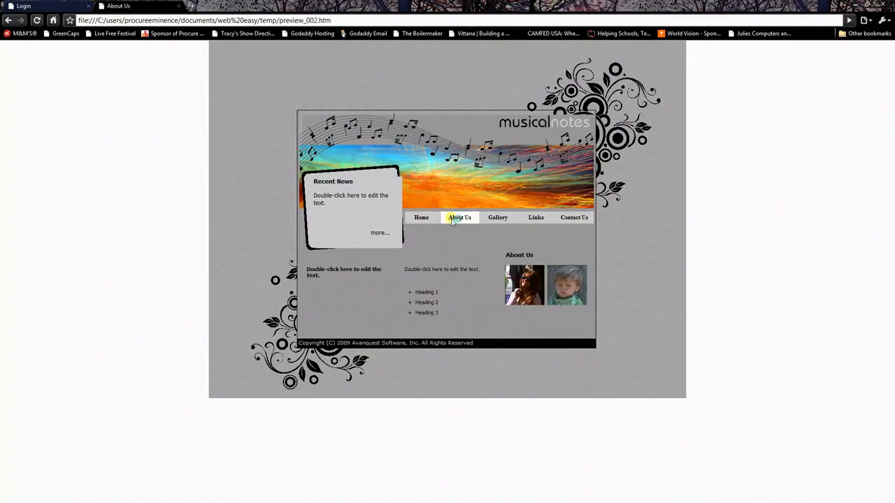
pyautogui.click(495, 219)
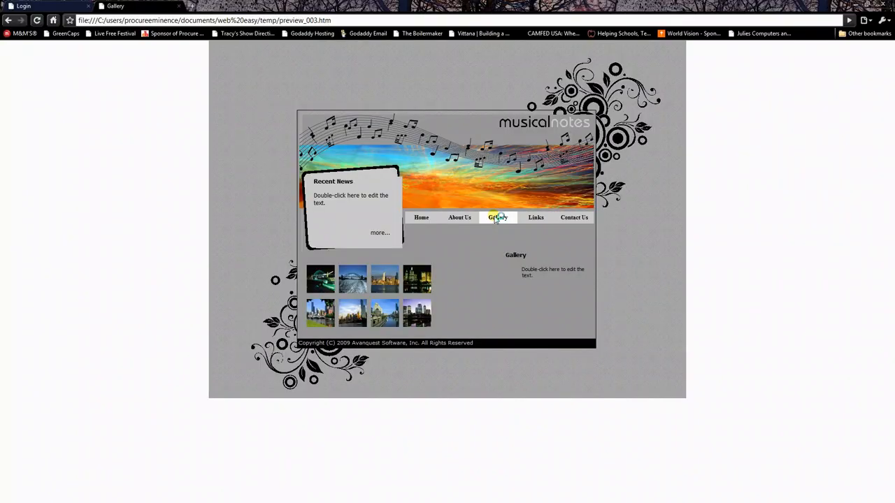
pyautogui.click(535, 218)
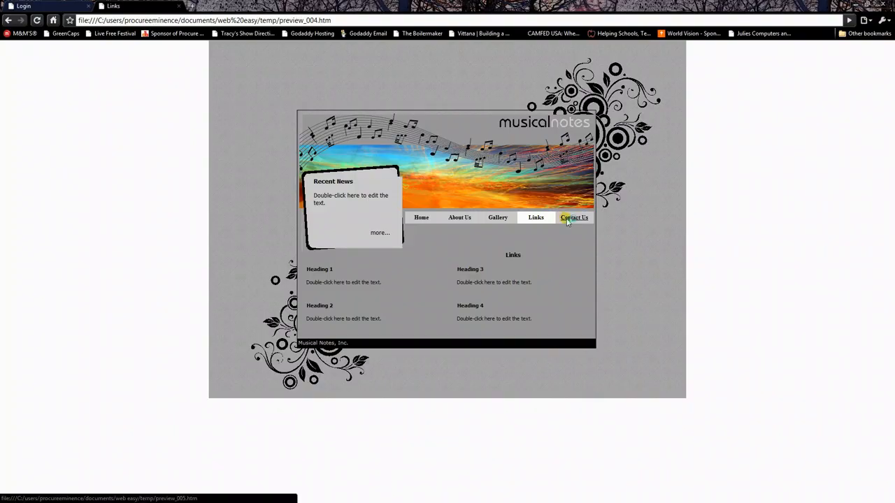
pyautogui.click(568, 222)
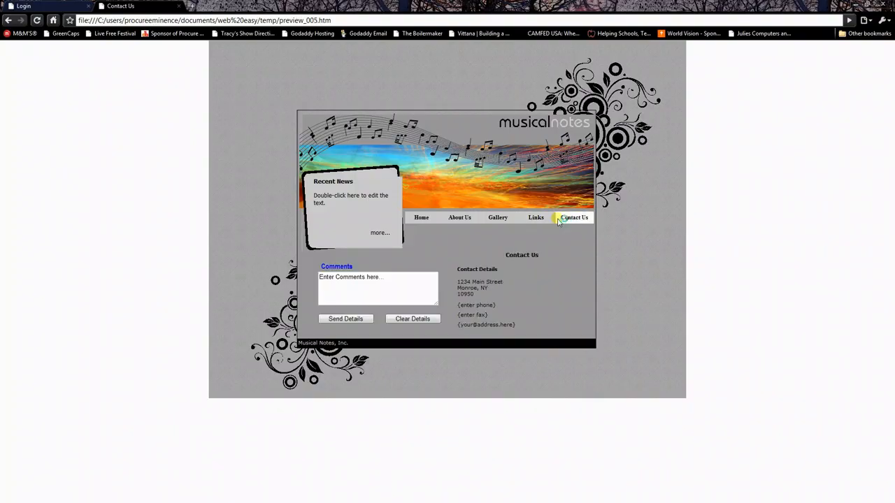
pyautogui.click(421, 218)
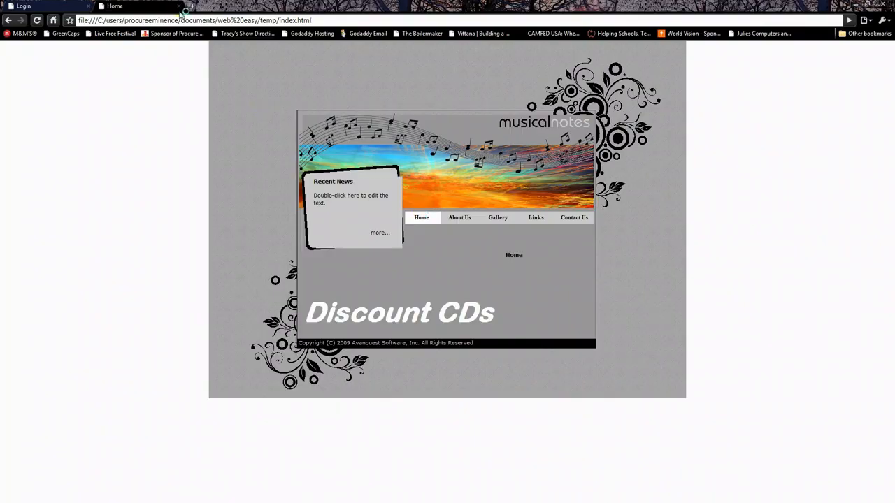
pyautogui.click(180, 6)
pyautogui.click(856, 4)
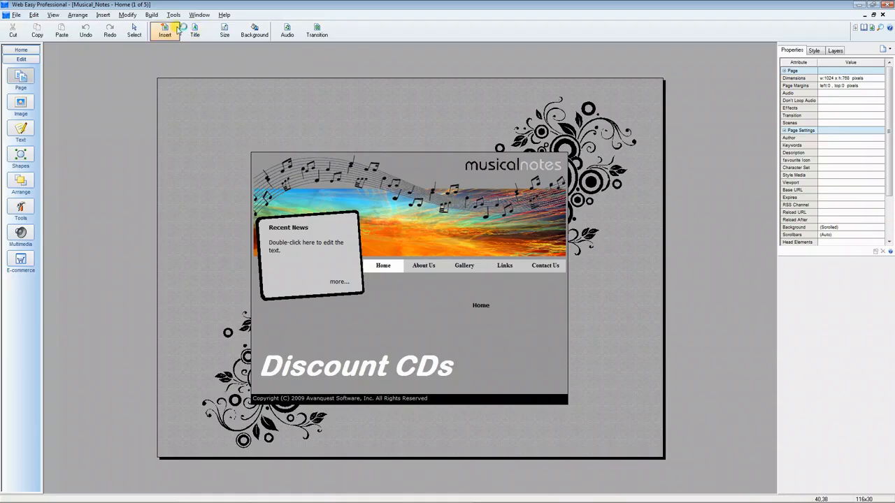
# - Build the HTML website with all pages into the Temp Export folder on the desktop
pyautogui.click(151, 15)
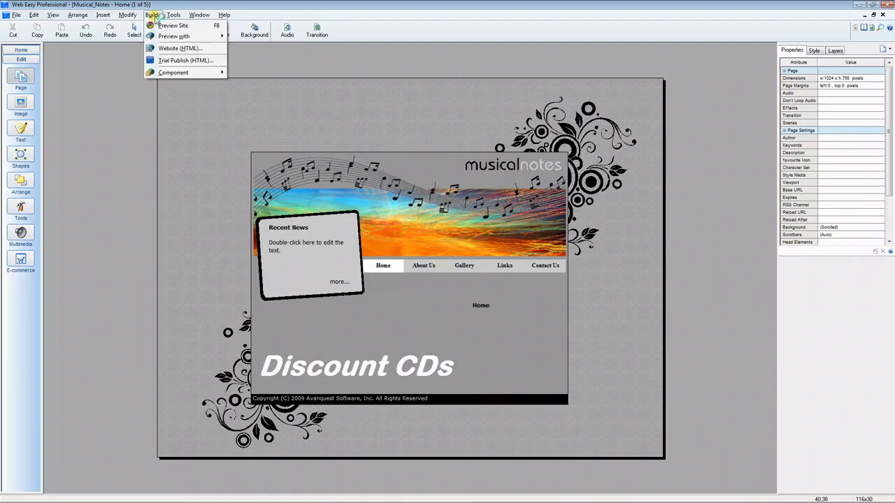
pyautogui.click(175, 48)
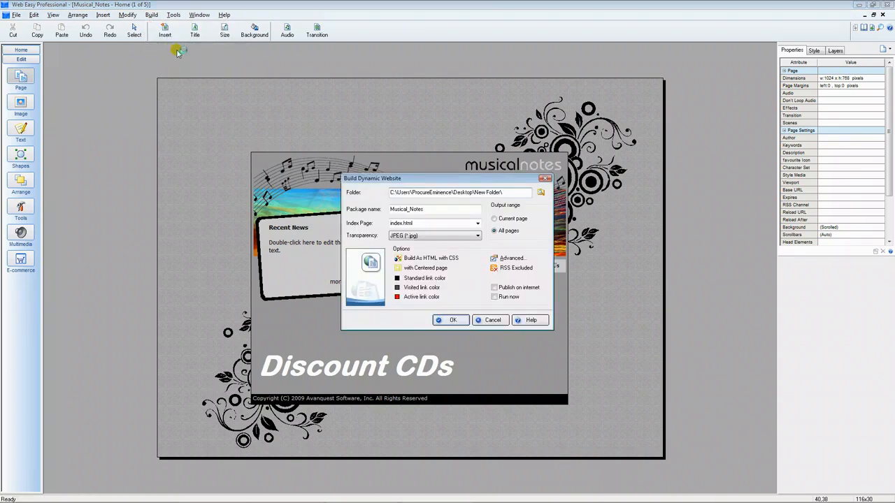
pyautogui.click(543, 194)
pyautogui.click(412, 146)
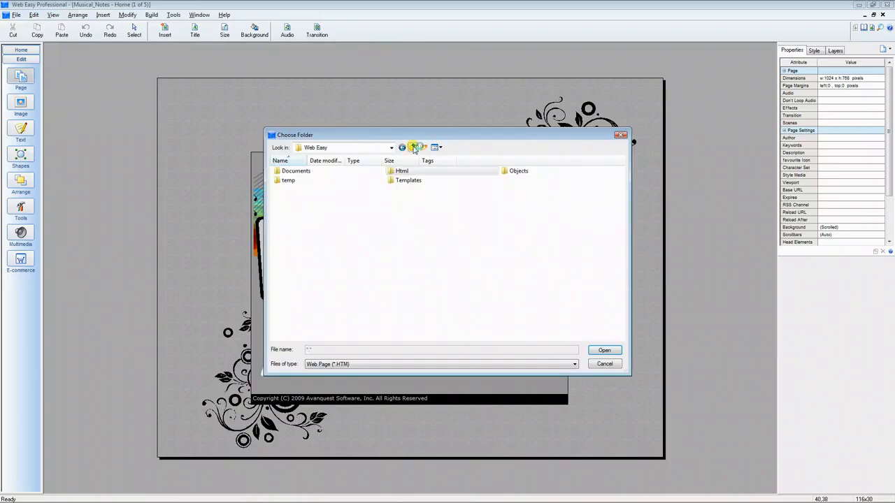
pyautogui.click(412, 146)
pyautogui.click(413, 147)
pyautogui.click(412, 147)
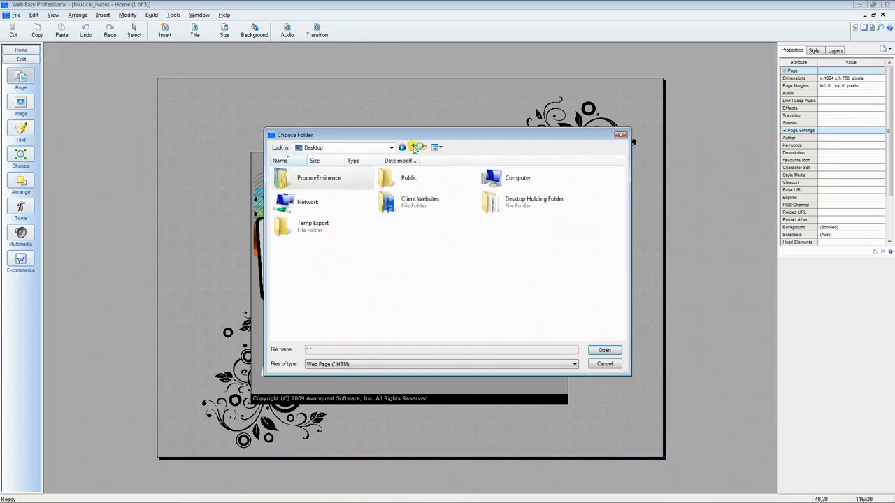
pyautogui.doubleClick(306, 225)
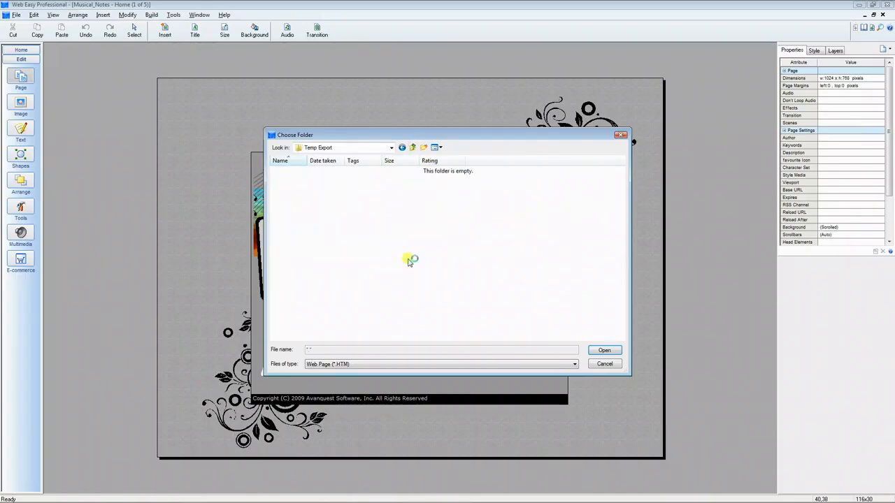
pyautogui.click(602, 348)
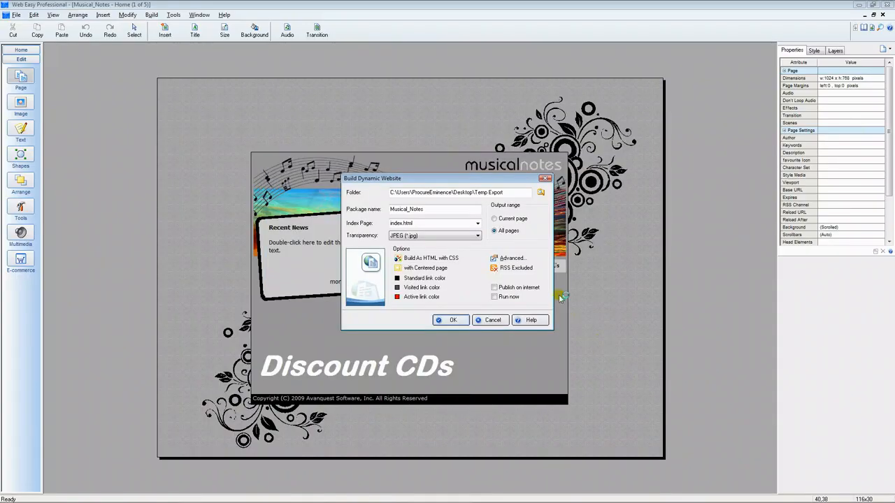
pyautogui.click(494, 232)
pyautogui.click(453, 320)
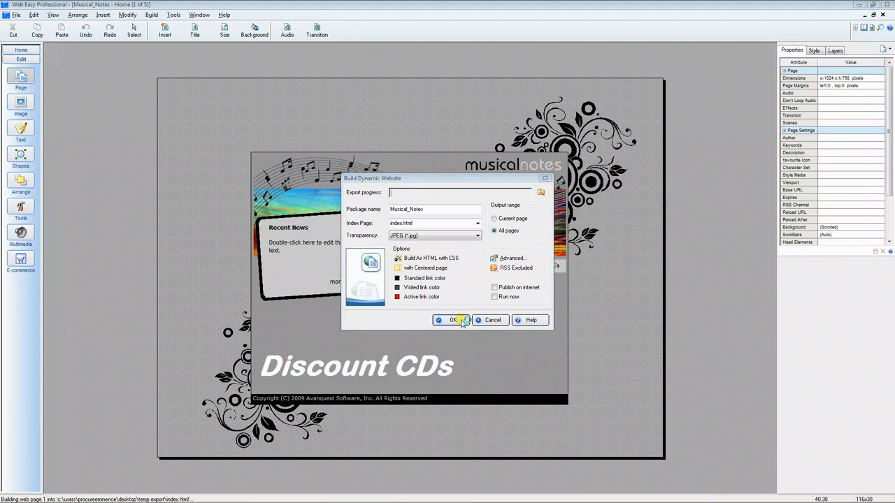
# - Switch to Chrome, log in to the Hosting Control Center with the account password and open the procureeminence hosting account
pyautogui.click(348, 497)
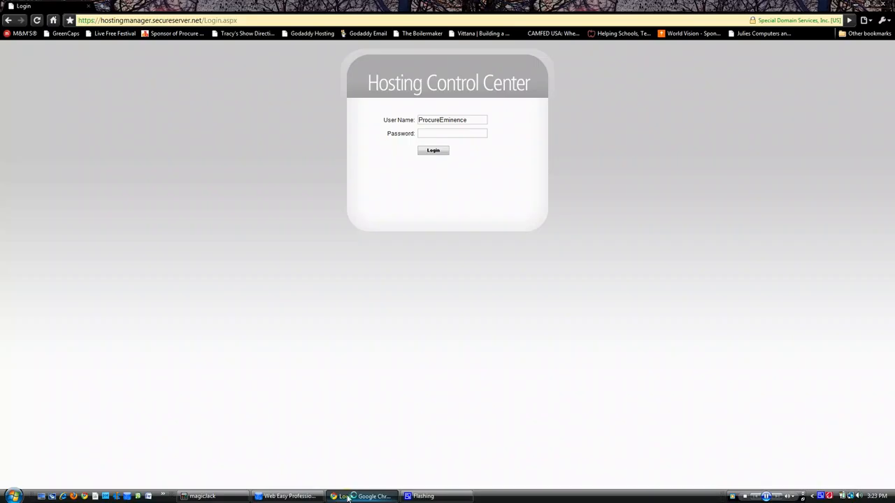
pyautogui.click(426, 137)
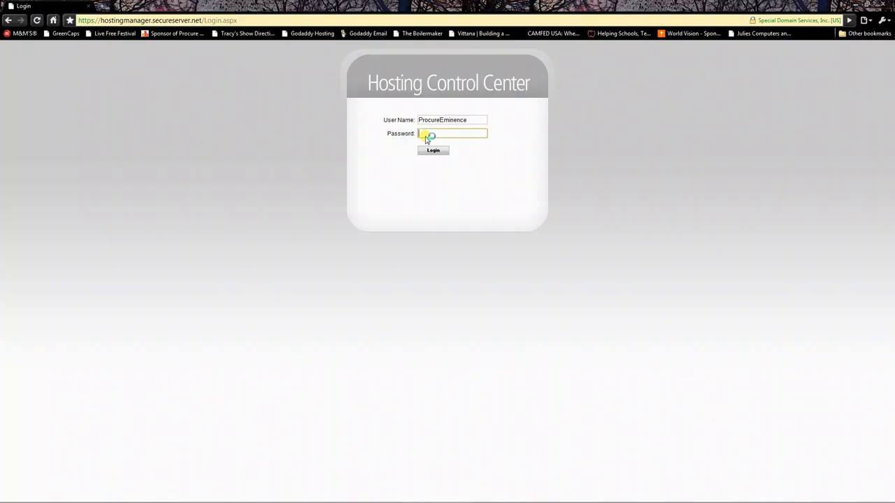
pyautogui.write('**********')
pyautogui.press('Return')
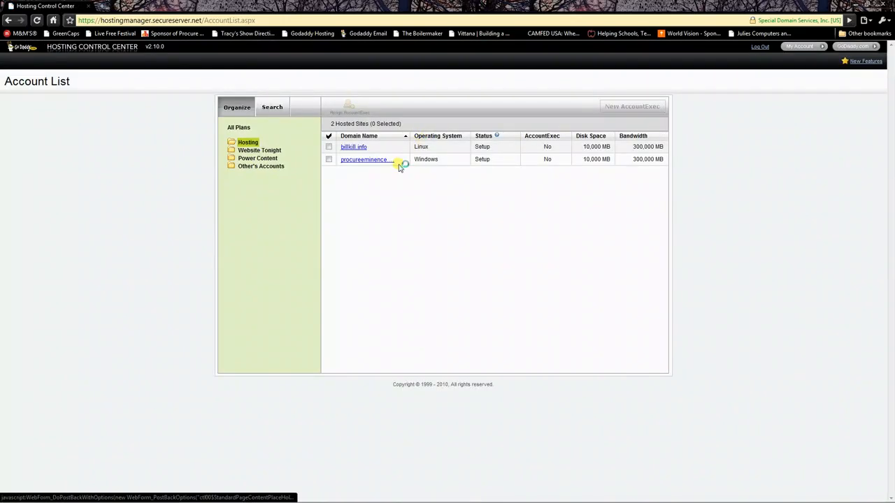
pyautogui.click(375, 160)
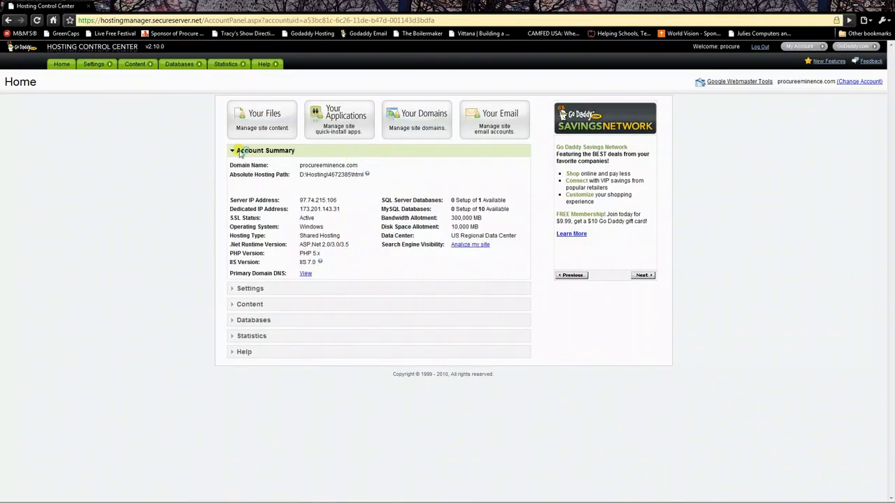
# - Open the hosting account's FTP Client and browse the local system to the Temp Export folder on the Desktop
pyautogui.moveTo(145, 66)
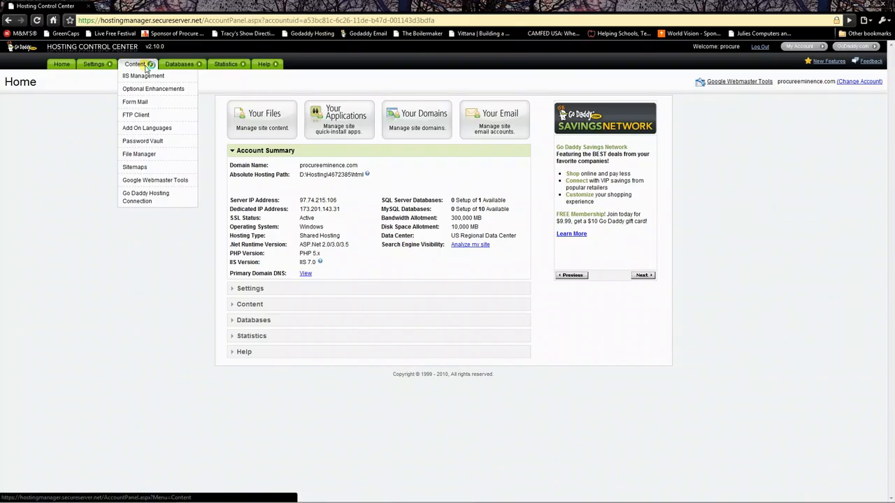
pyautogui.click(136, 114)
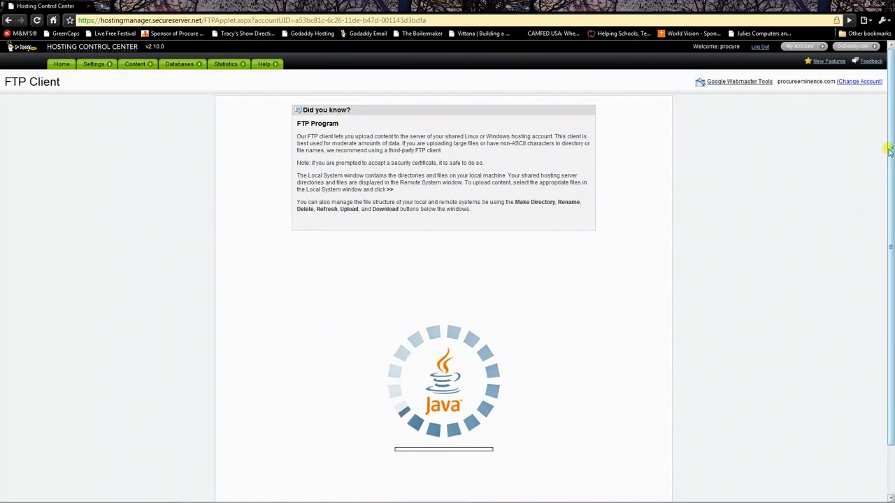
pyautogui.scroll(-2, 889, 154)
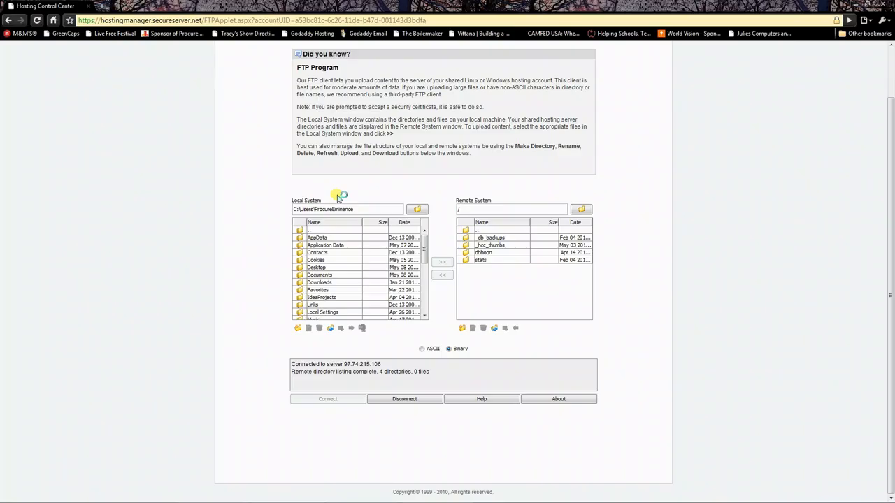
pyautogui.click(321, 268)
pyautogui.doubleClick(322, 267)
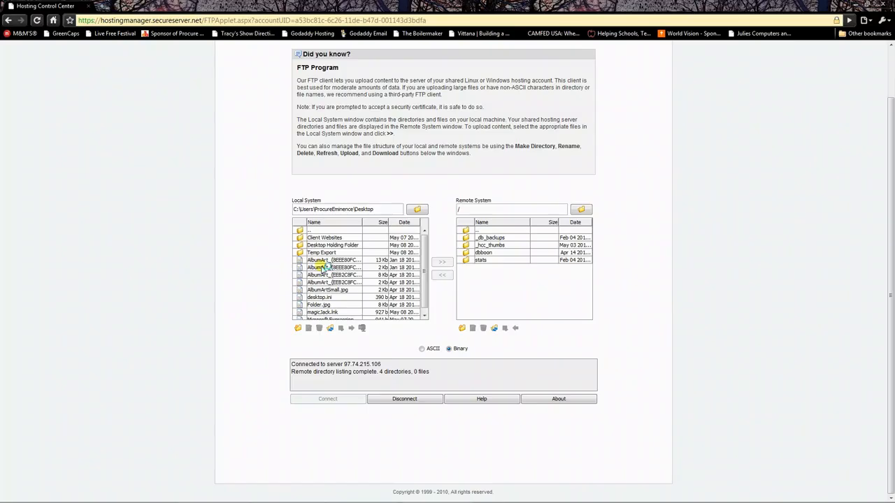
pyautogui.doubleClick(323, 253)
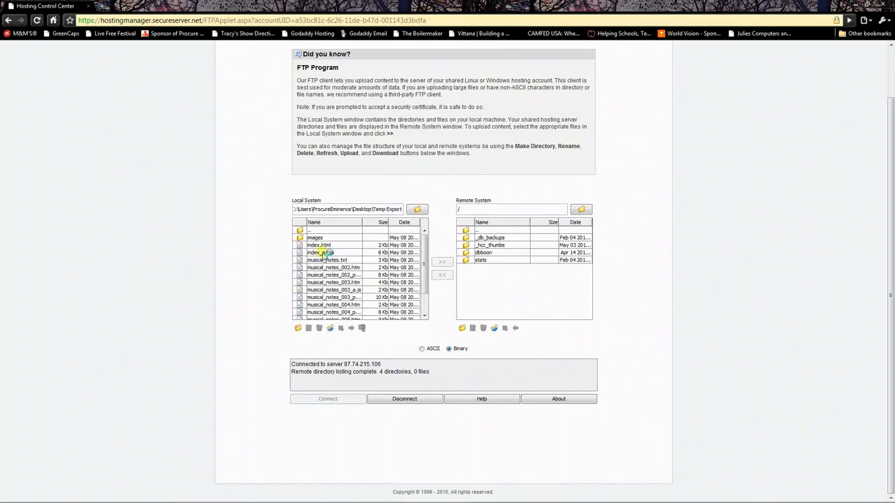
# - Upload the entire contents of the Temp Export folder, including the images folder, to the remote root directory
pyautogui.click(321, 238)
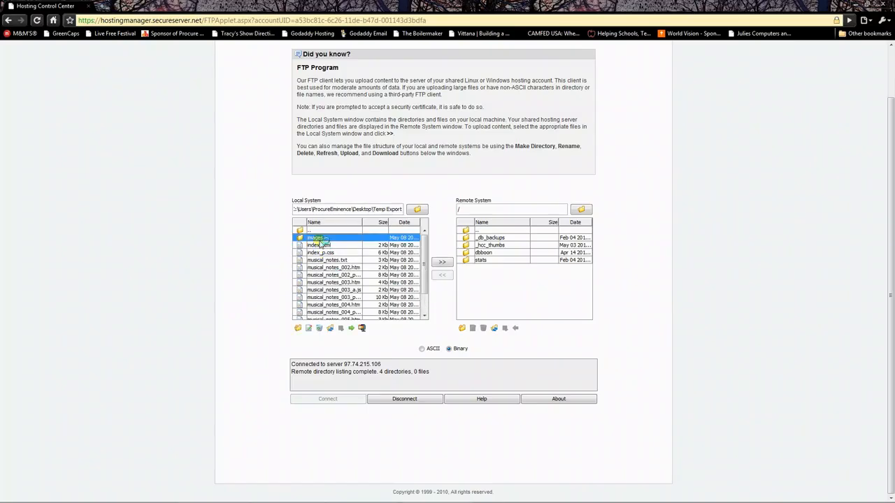
pyautogui.hotkey('ctrl', 'a')
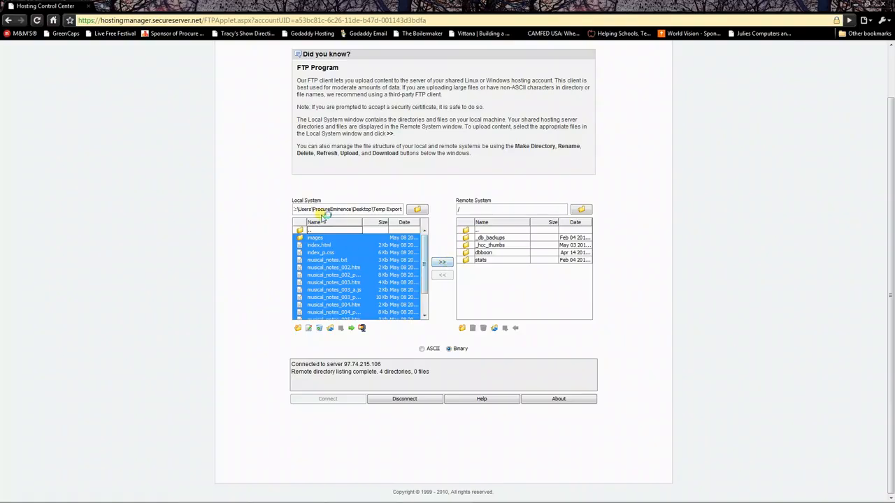
pyautogui.click(443, 262)
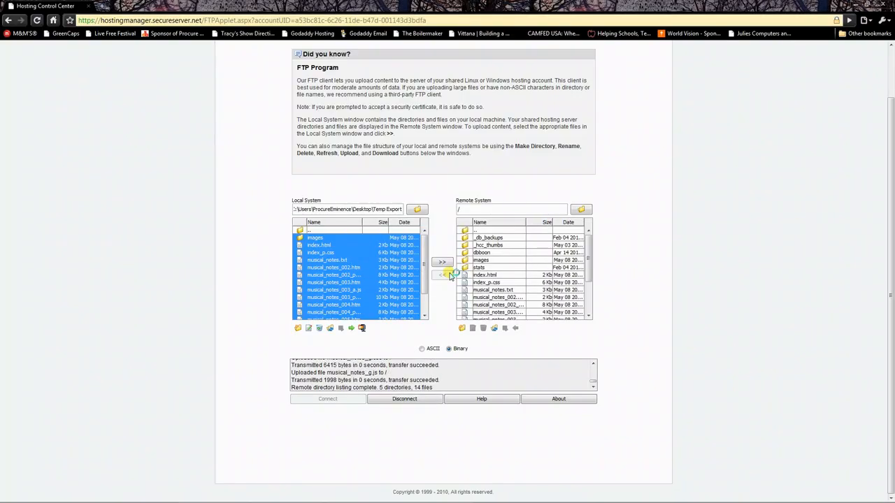
pyautogui.click(102, 6)
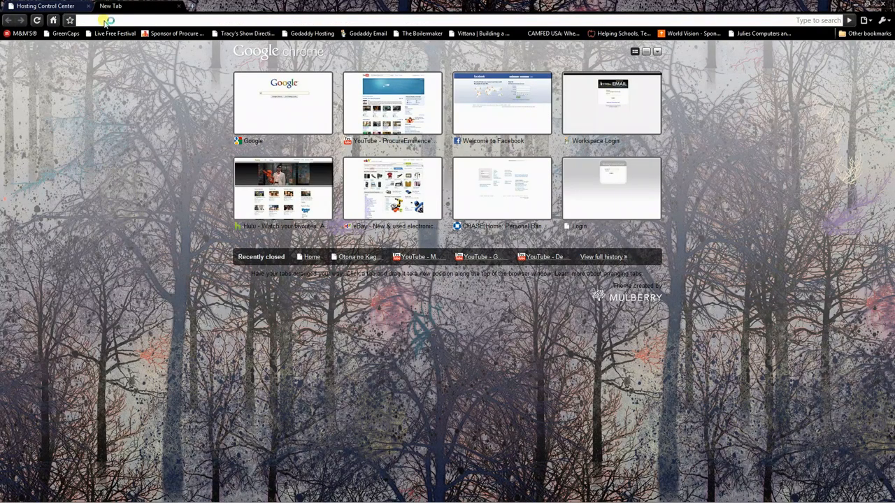
pyautogui.write('www.pro')
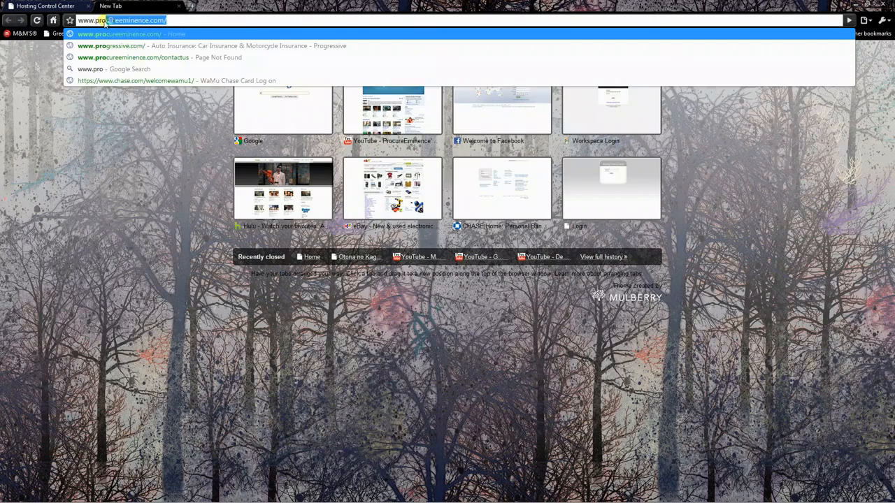
pyautogui.press('Return')
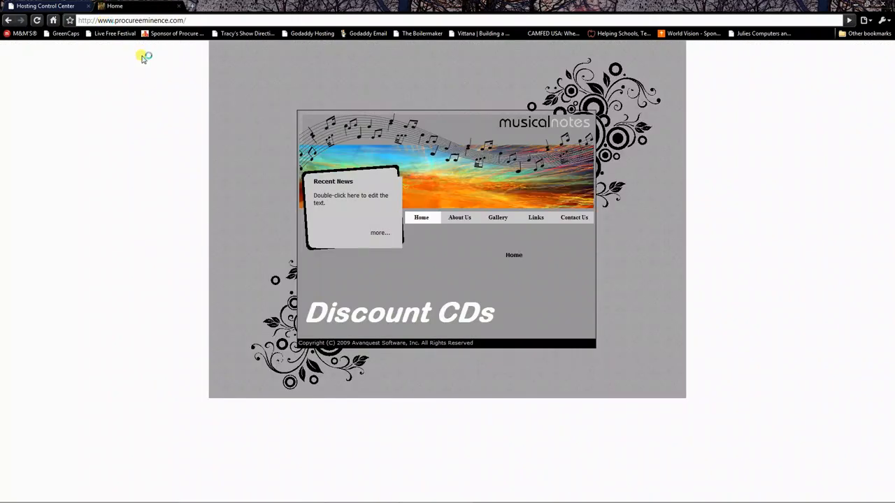
pyautogui.click(454, 221)
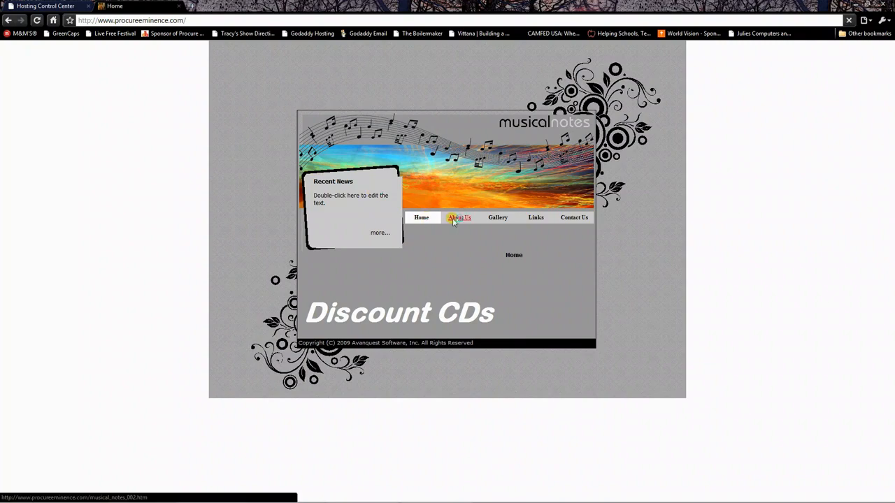
pyautogui.click(495, 219)
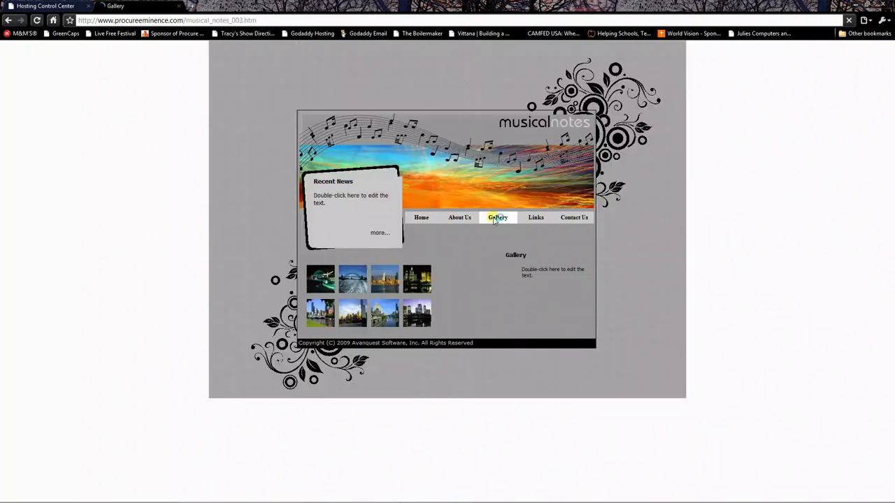
pyautogui.click(537, 219)
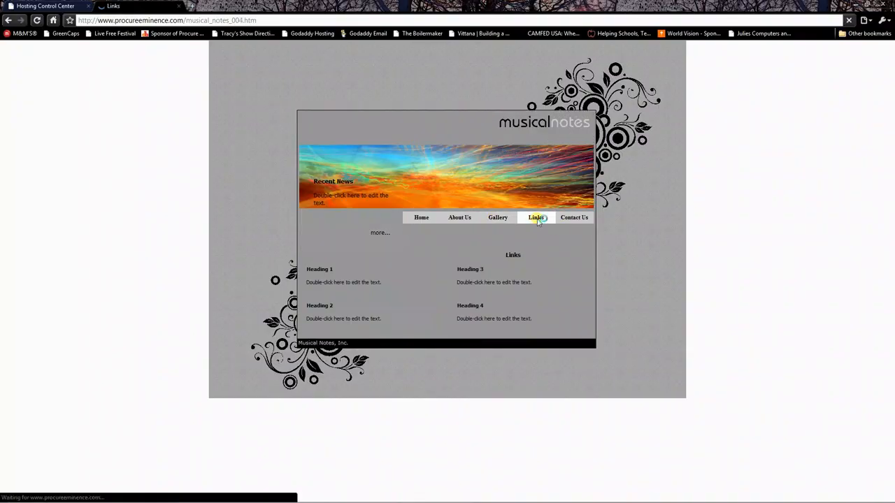
pyautogui.click(566, 218)
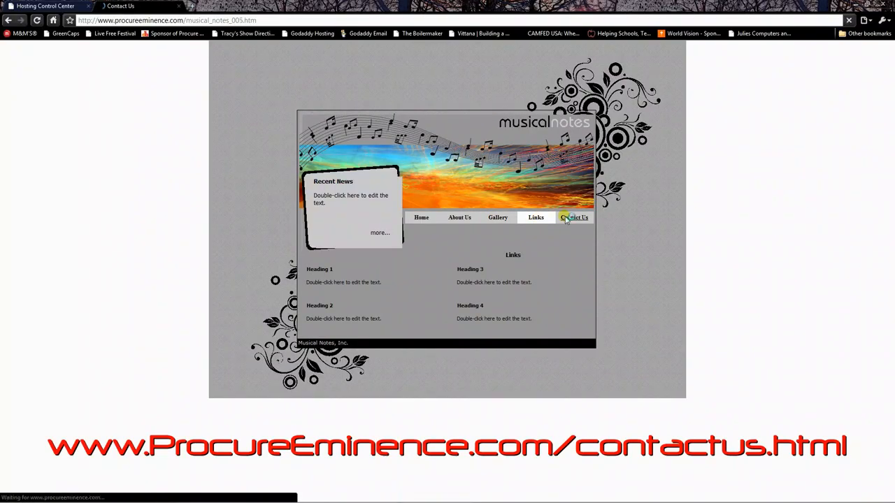